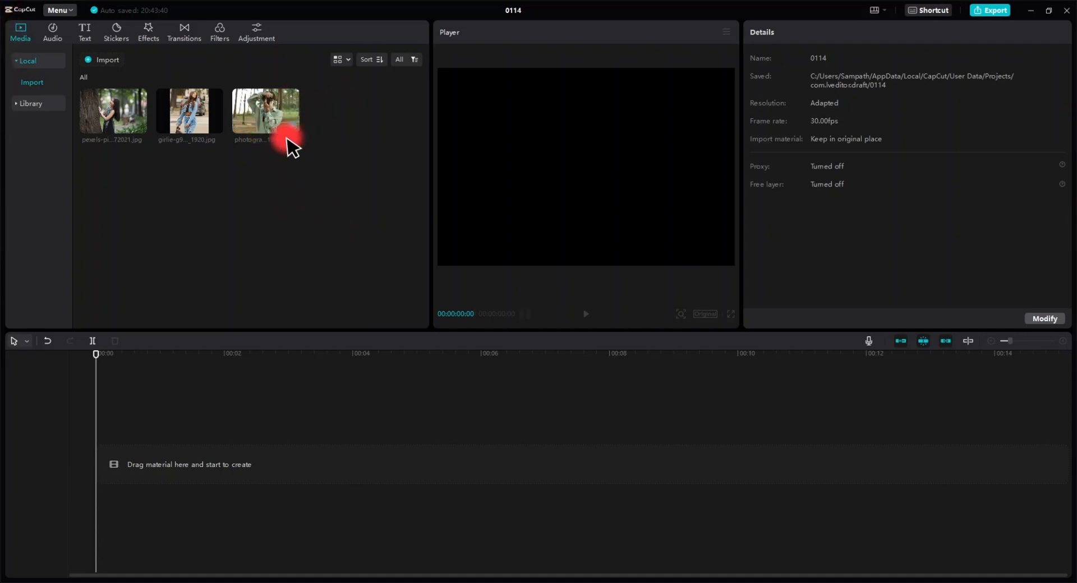
Import the woman photo into the project's media library.
mouse_move(275, 118)
drag(555, 258, 337, 204)
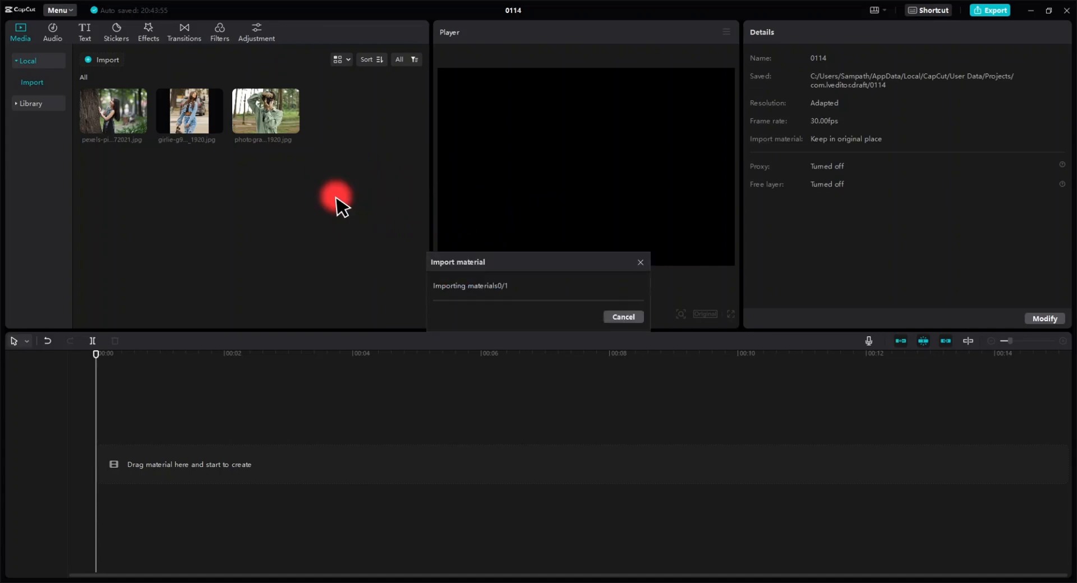
mouse_move(337, 138)
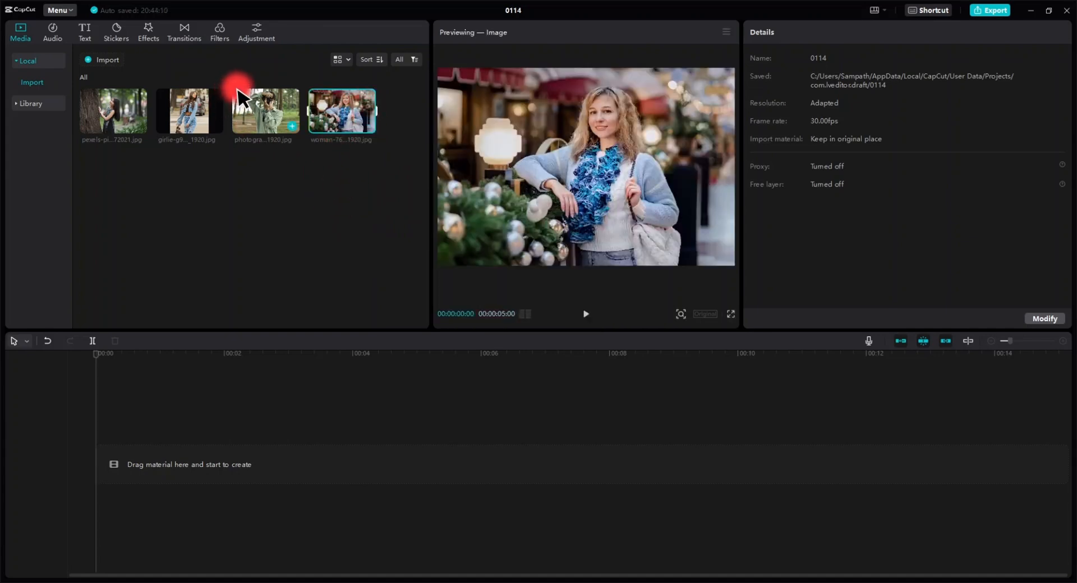
Add the imported woman photo to the timeline as a clip.
click(220, 33)
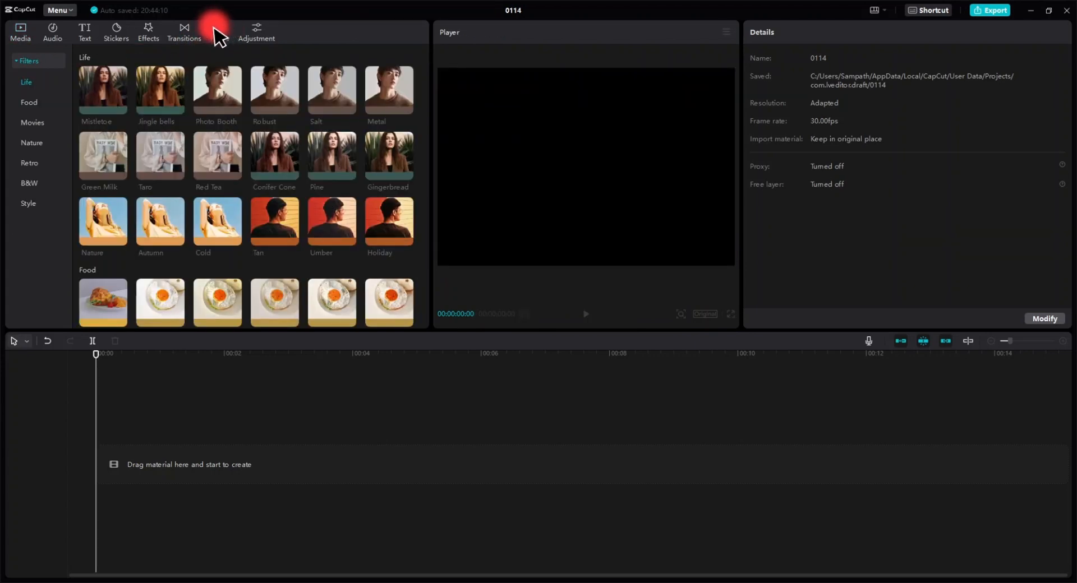
click(17, 27)
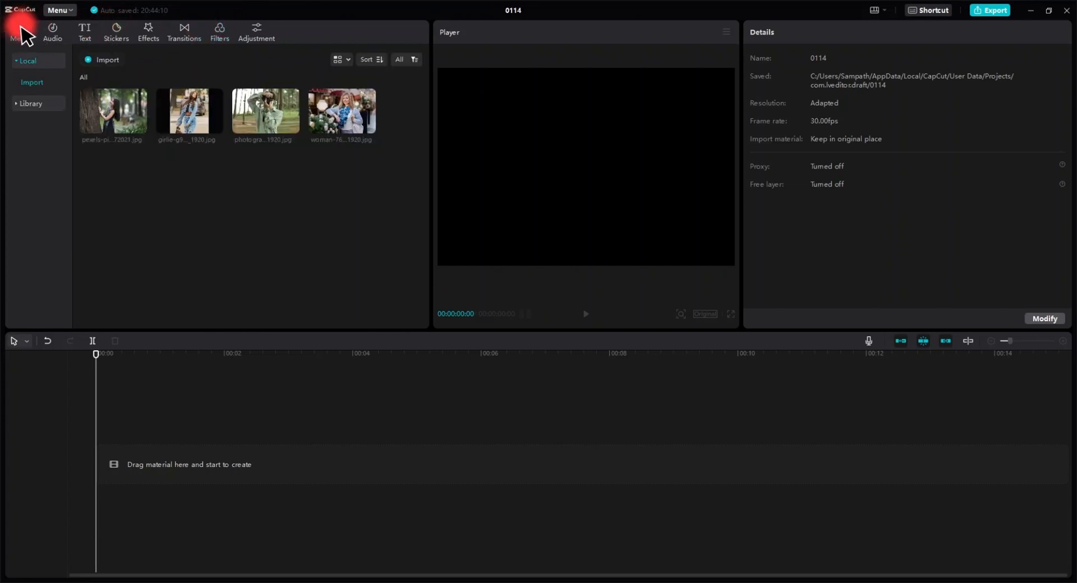
click(346, 104)
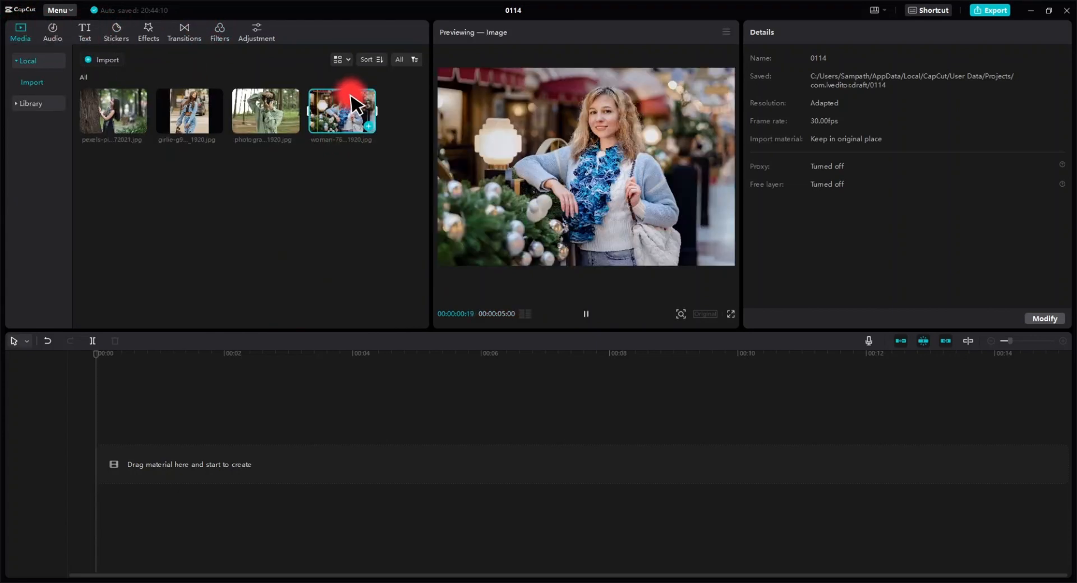
drag(353, 104, 118, 477)
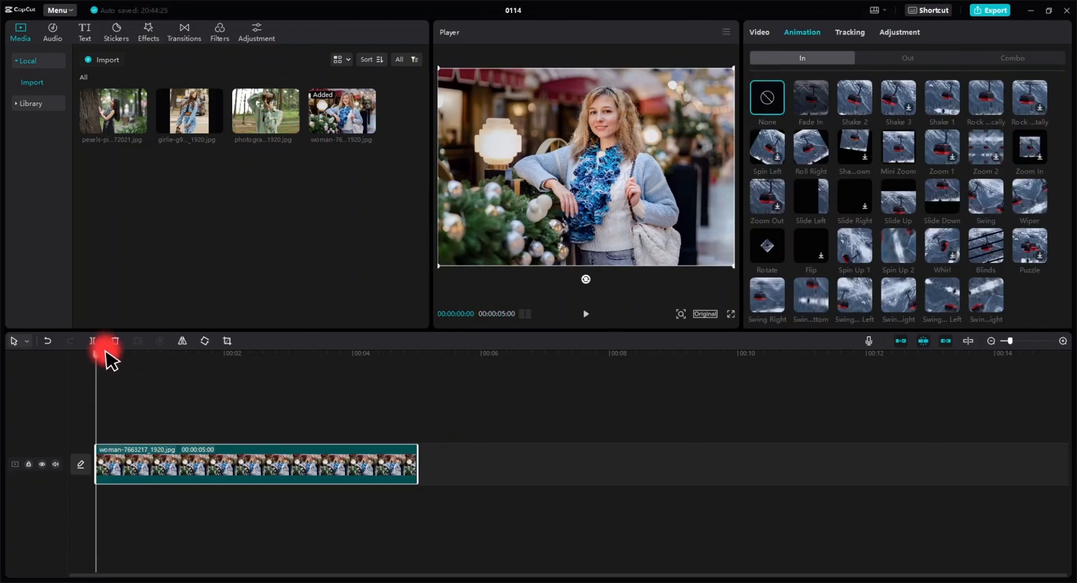
Move the playhead to about 00:00:02:07 within the photo clip.
drag(105, 351, 208, 357)
click(292, 465)
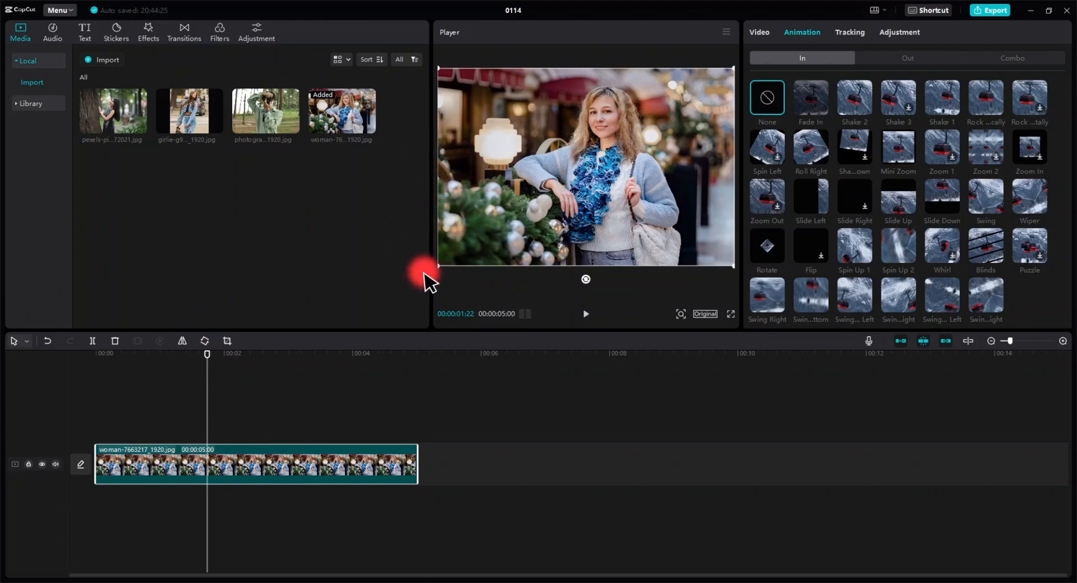
drag(207, 352, 240, 354)
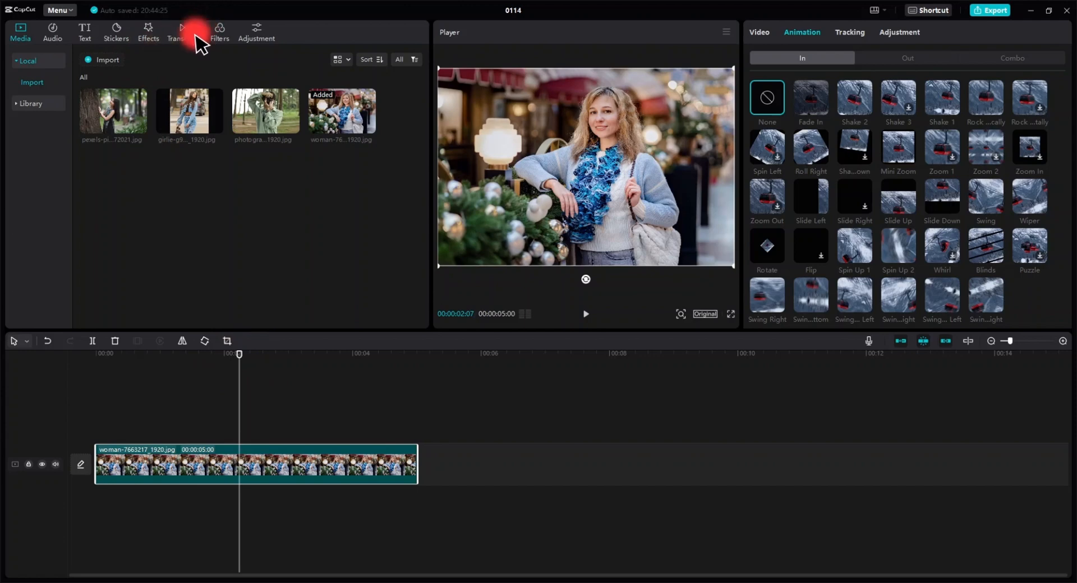
Preview the Life filters such as Conifer Cone, Pine, Photo Booth and Mistletoe on the photo.
click(220, 33)
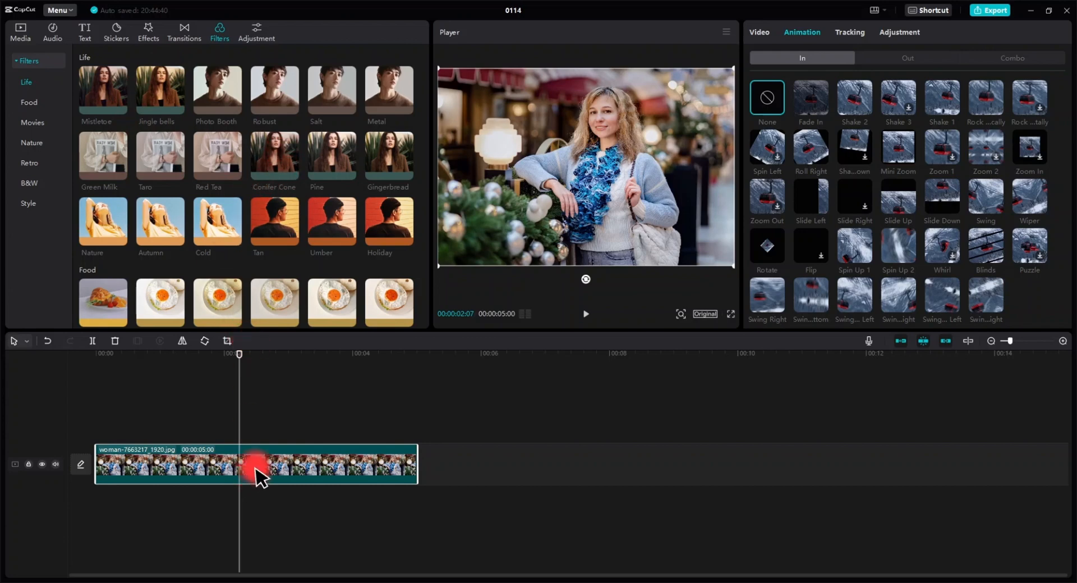
click(280, 158)
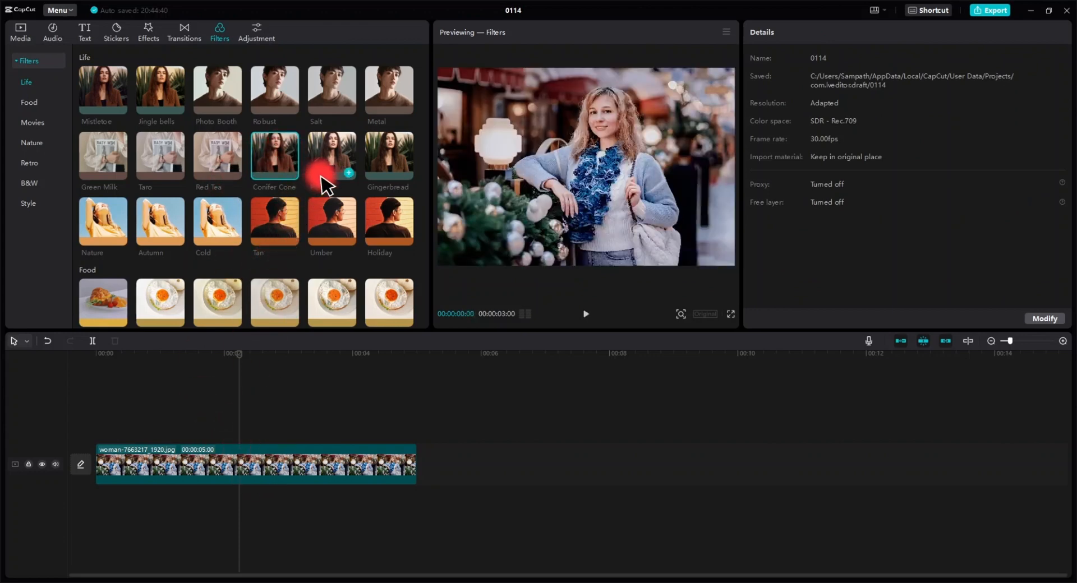
click(331, 159)
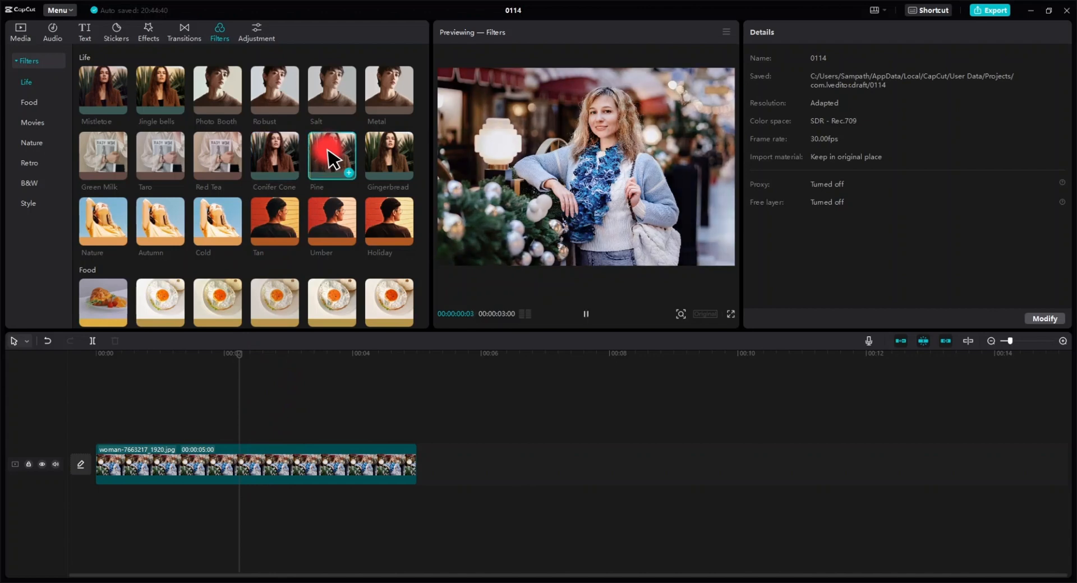
click(386, 157)
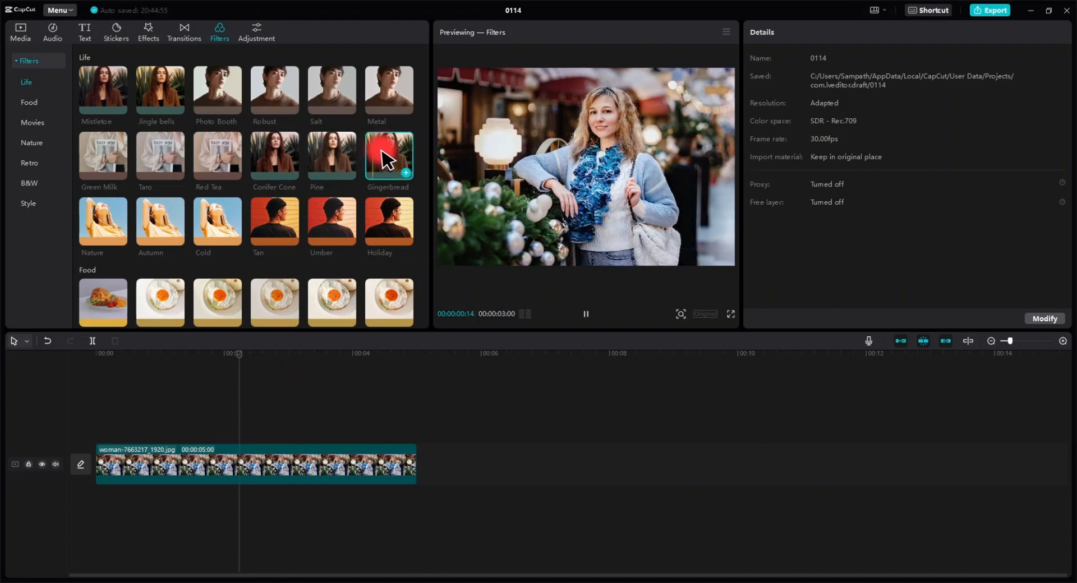
click(336, 94)
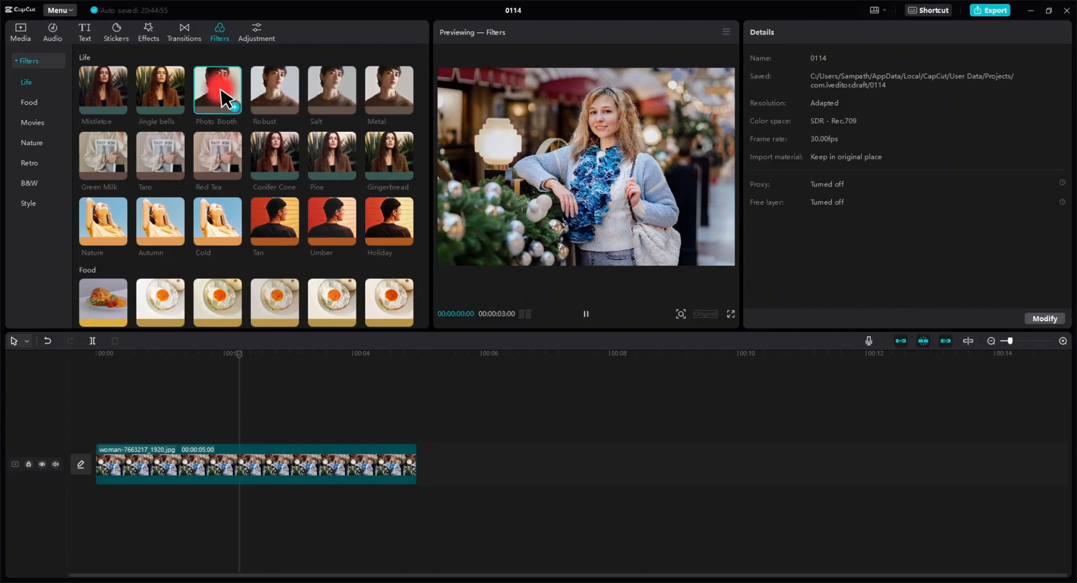
click(167, 93)
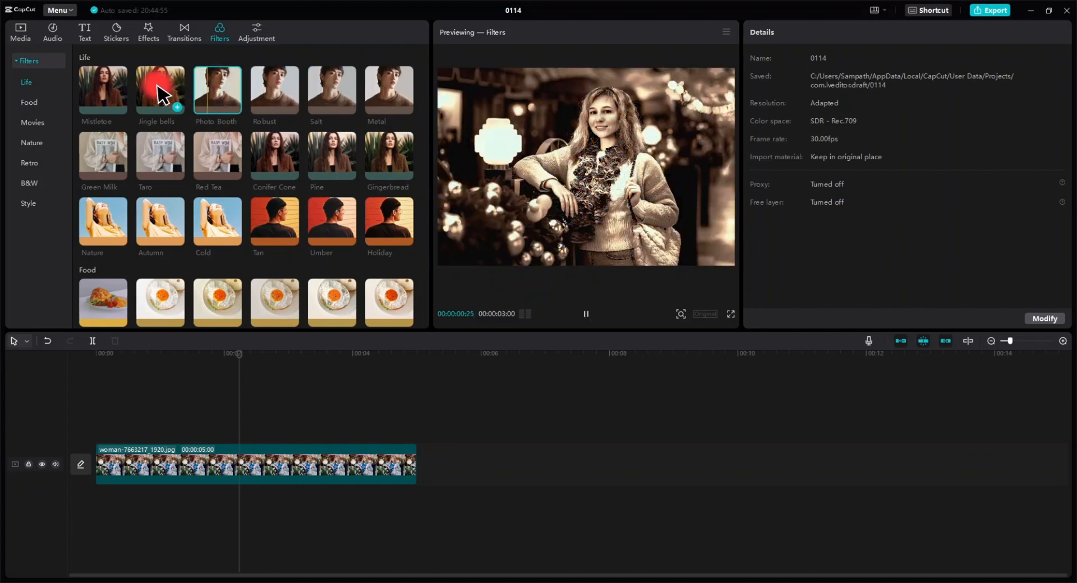
click(82, 95)
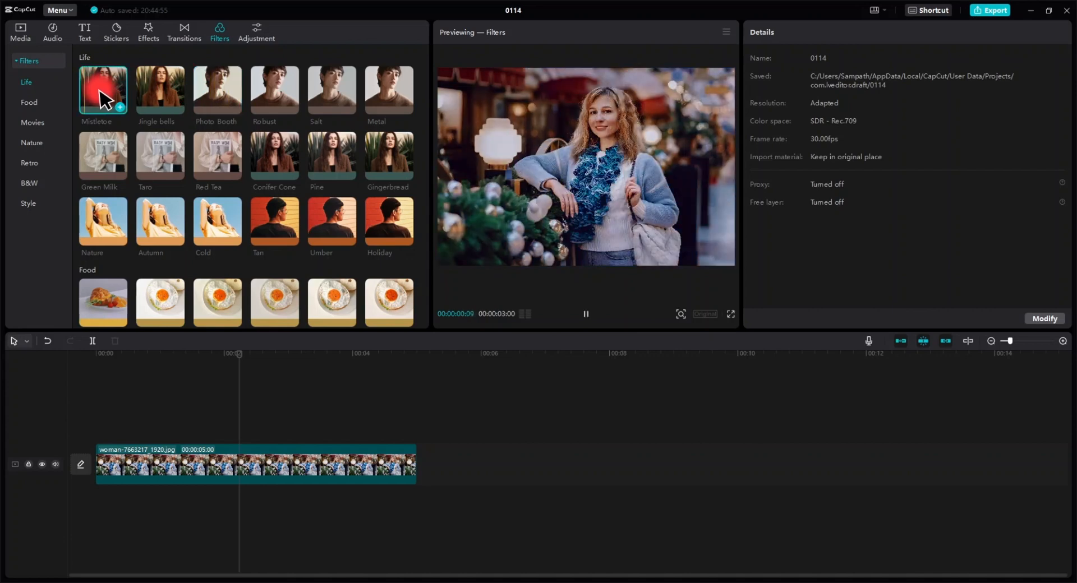
click(333, 231)
Scroll to the Movies filters and preview One day, Scent and Dunkirk on the photo.
scroll(334, 236, down, 3)
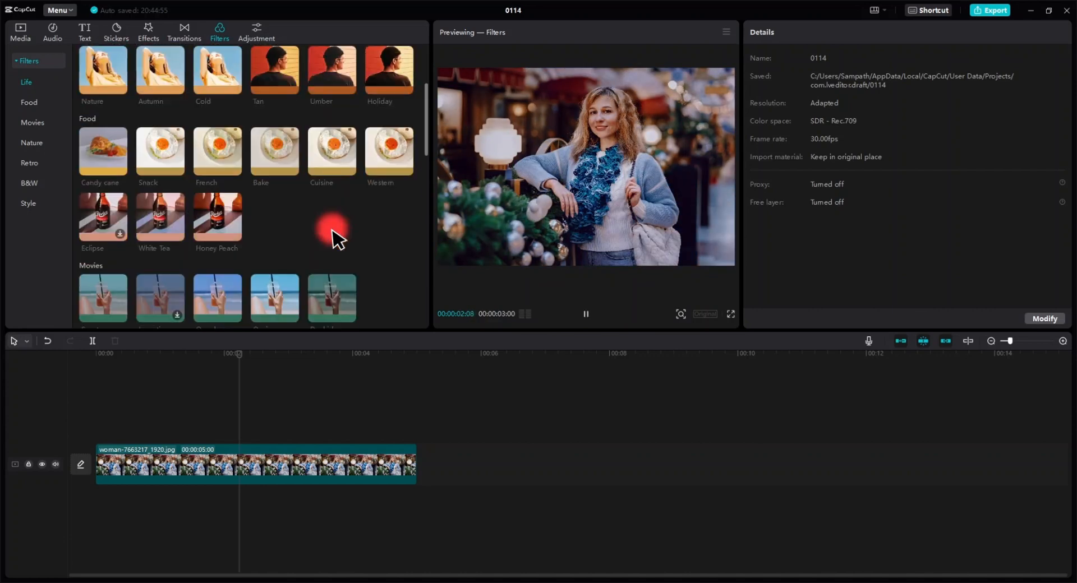
scroll(297, 275, down, 1)
click(261, 251)
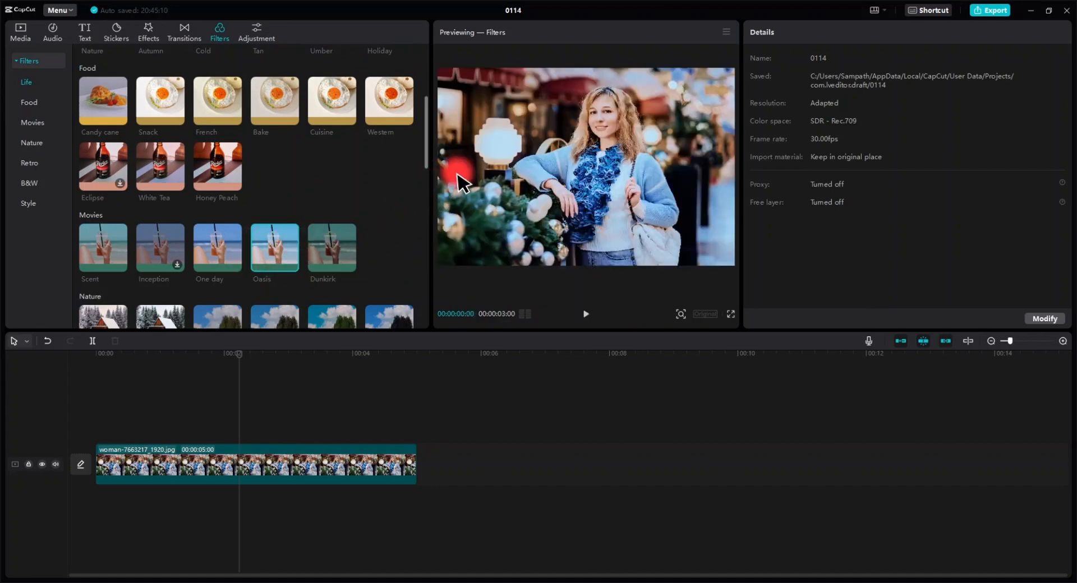
click(217, 246)
click(108, 248)
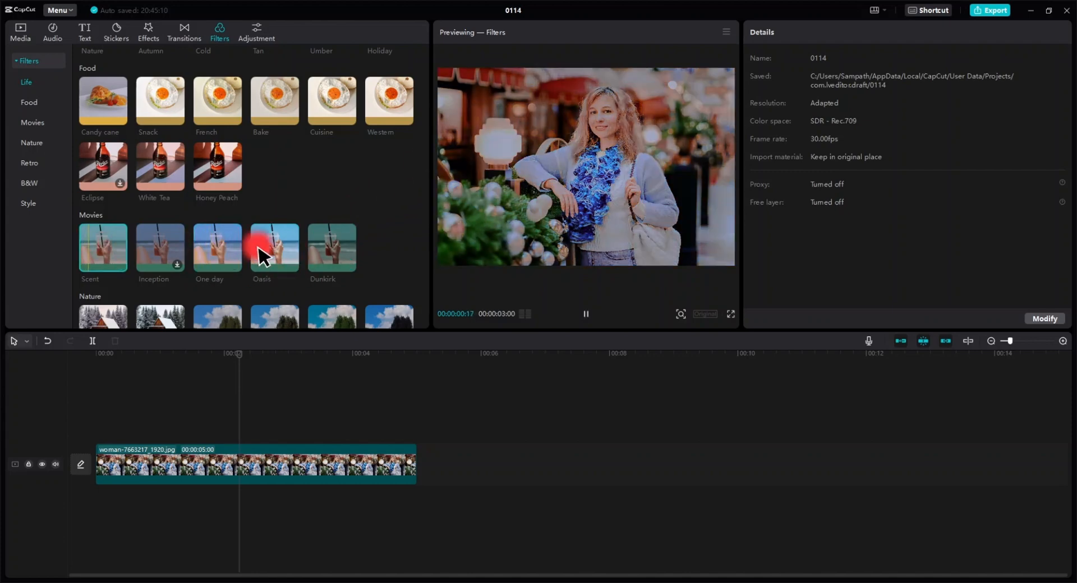
click(332, 252)
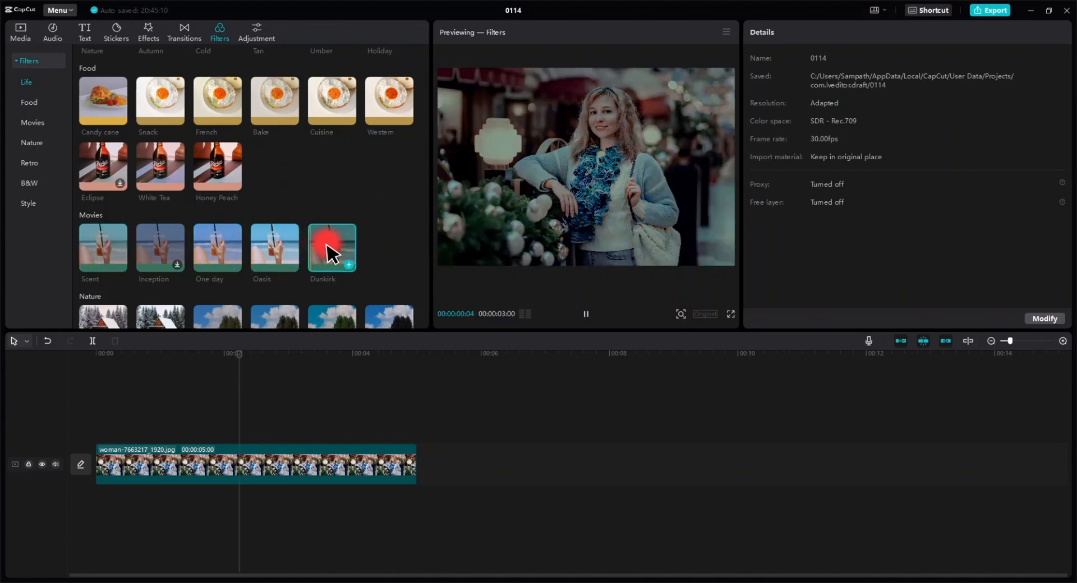
Apply the Oasis filter above the photo clip at strength 80, then delete that filter.
click(270, 250)
scroll(275, 245, down, 3)
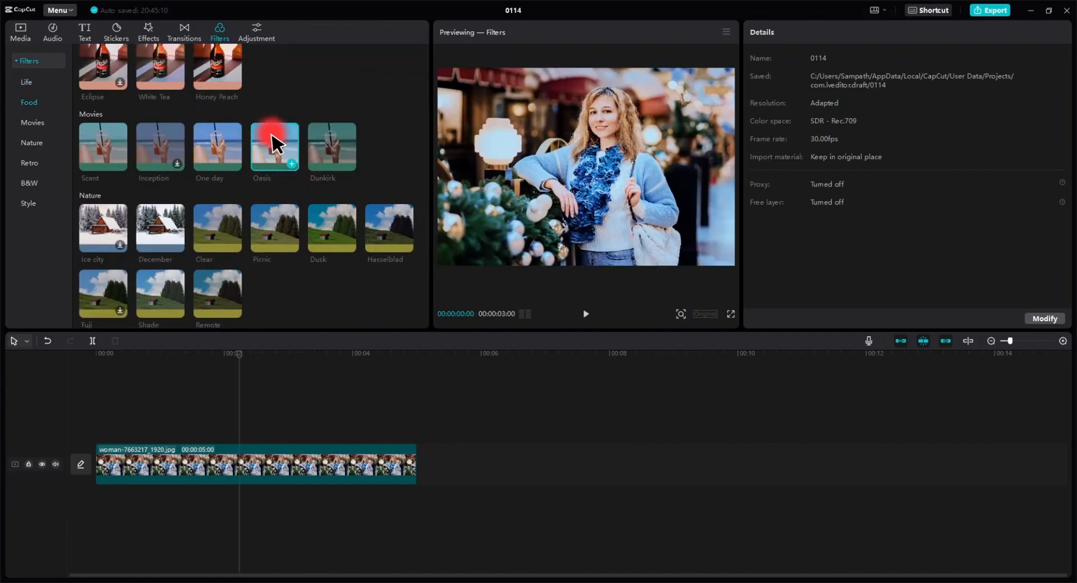
drag(272, 143, 160, 443)
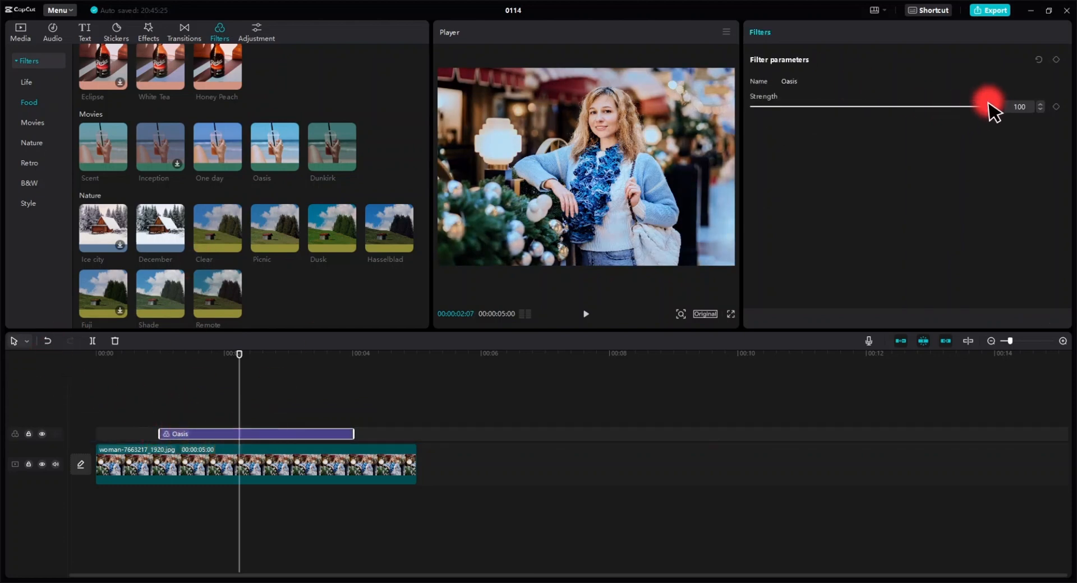
drag(988, 103, 944, 103)
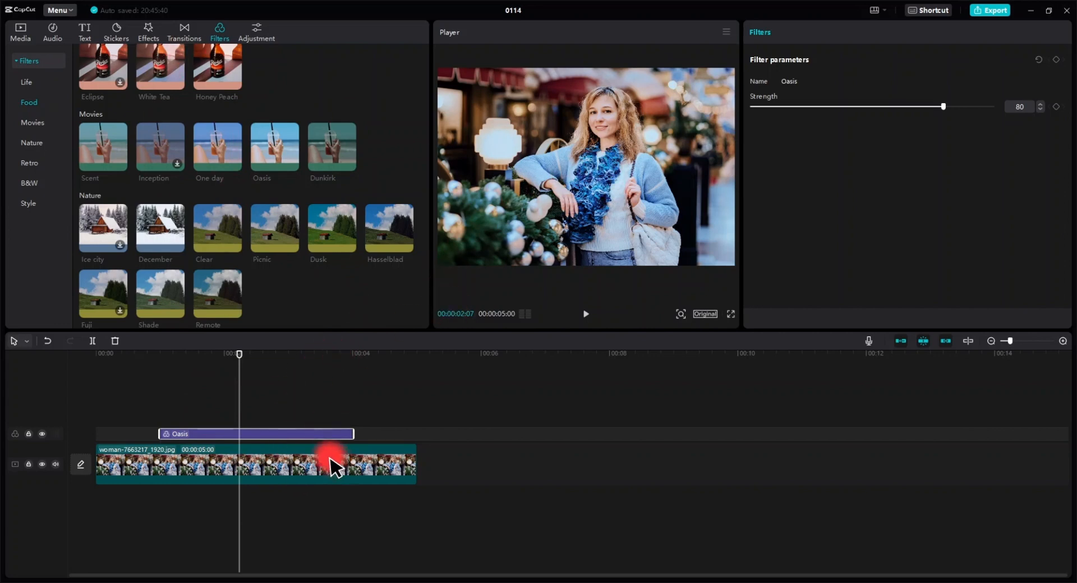
key(Delete)
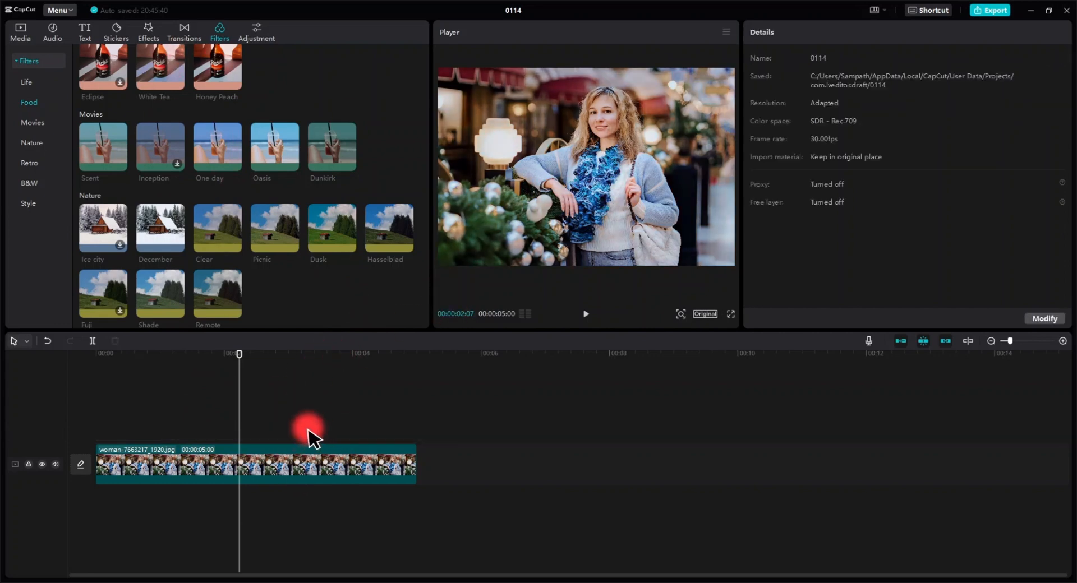
Preview the Food filters such as Honey Peach, Bake, Cuisine and Western on the photo.
click(269, 465)
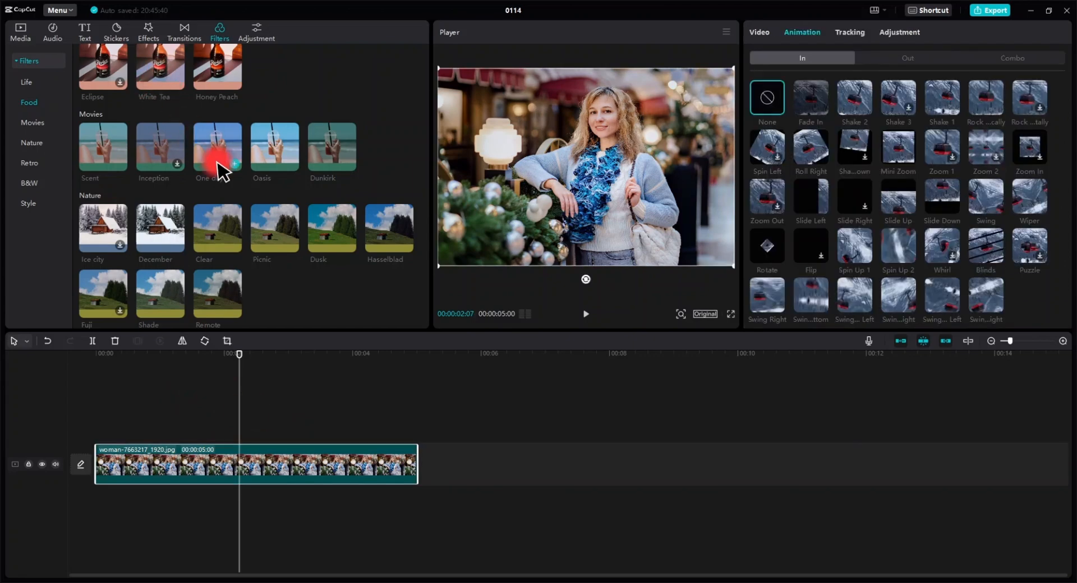
scroll(223, 173, up, 2)
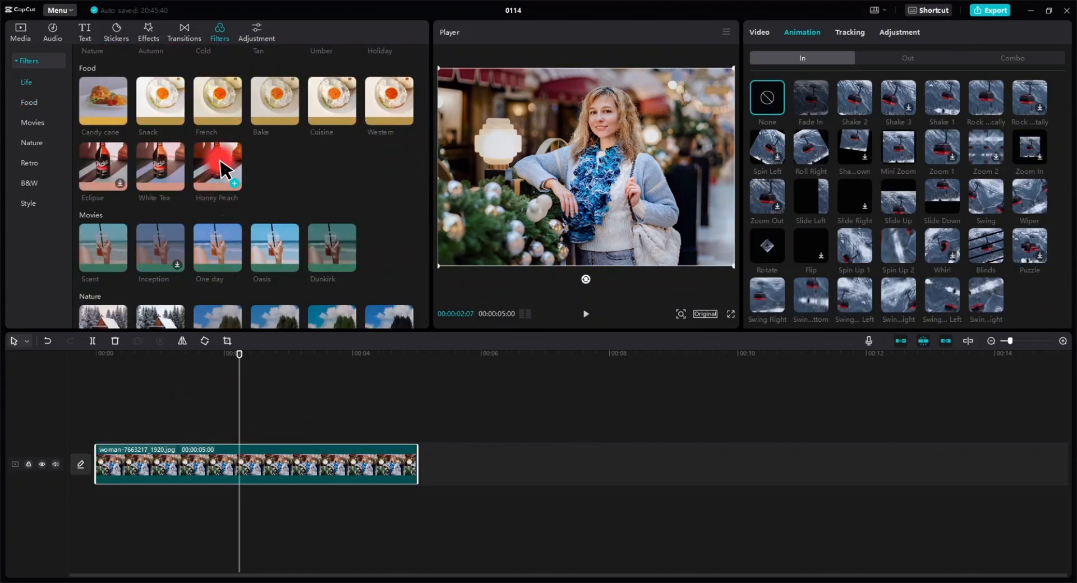
click(221, 167)
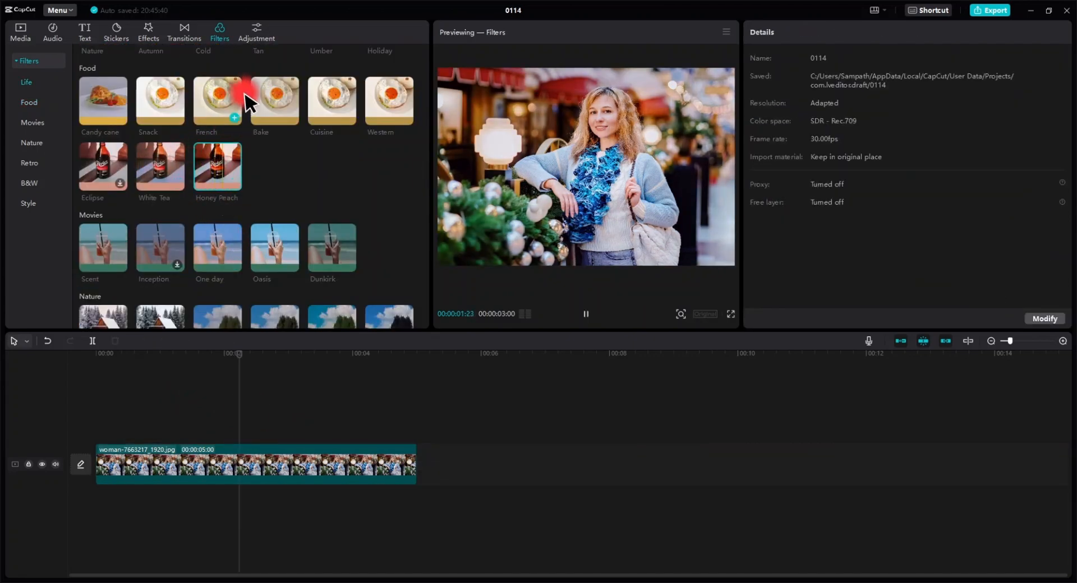
click(272, 96)
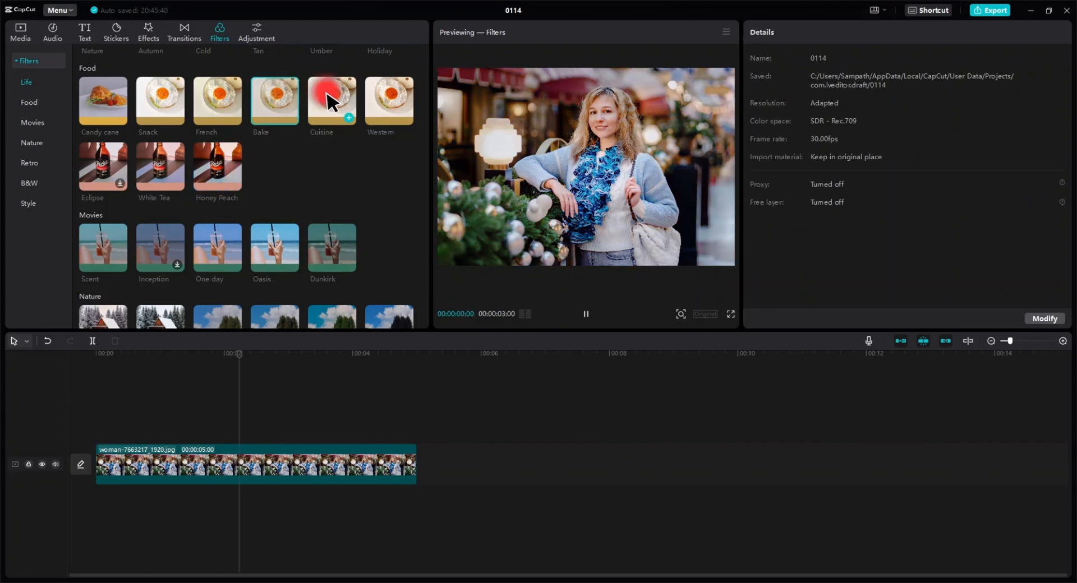
click(392, 104)
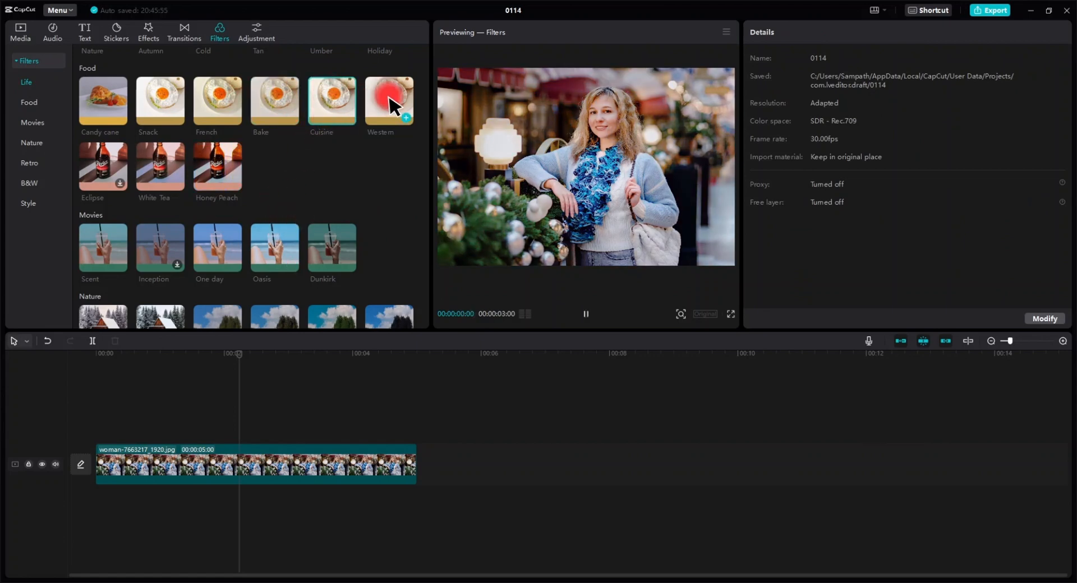
click(326, 92)
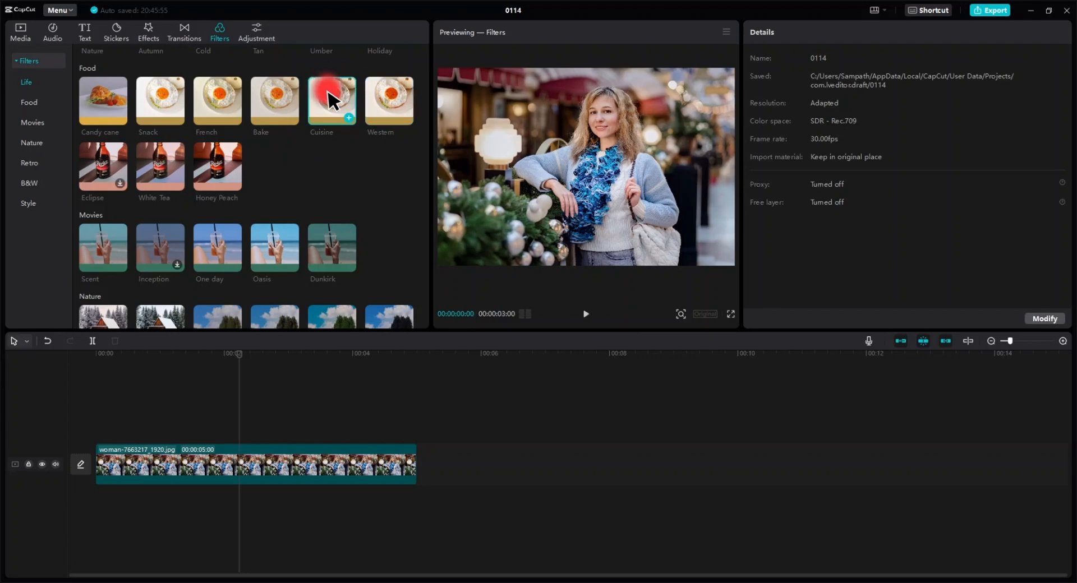
Add the Conifer Cone filter above the photo clip and set its strength to 81.
scroll(313, 187, up, 3)
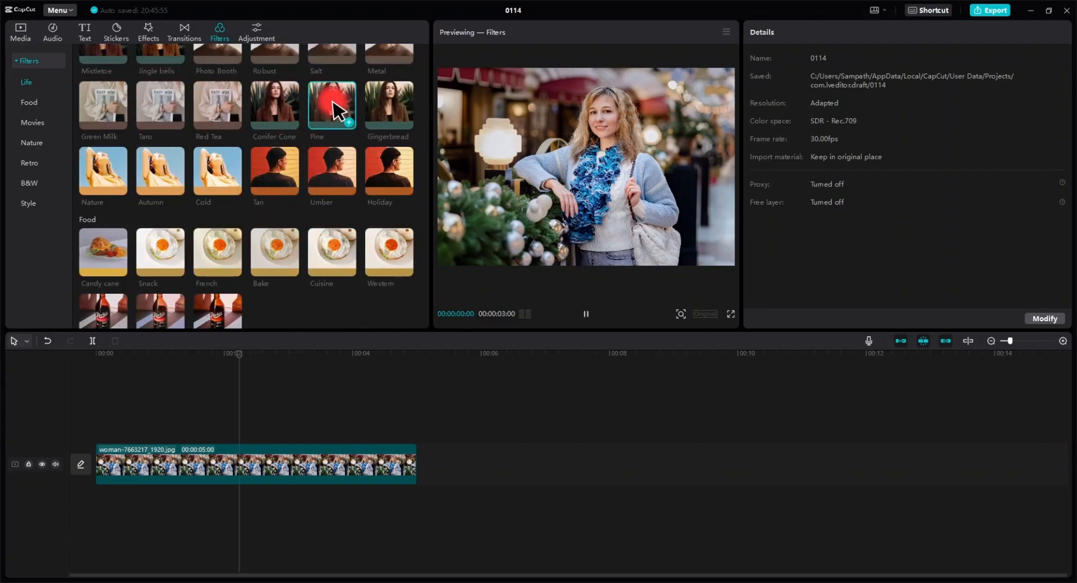
click(267, 101)
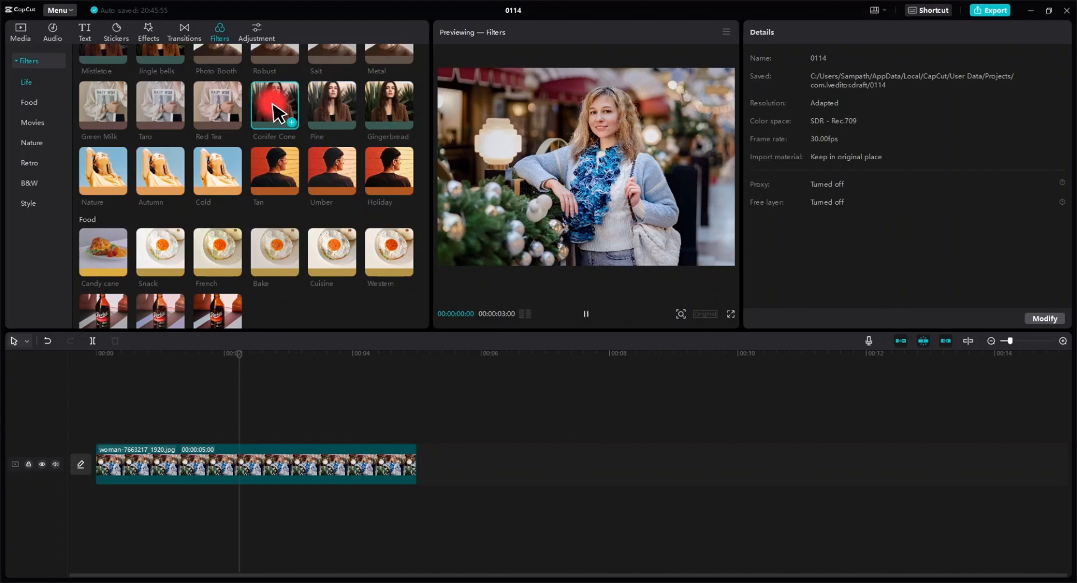
drag(275, 115, 194, 443)
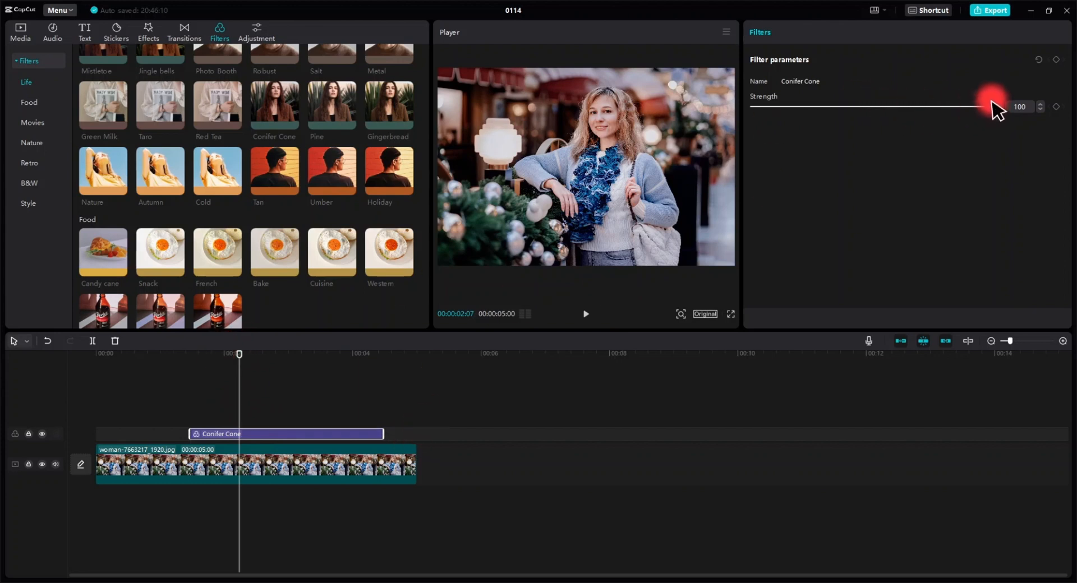
drag(992, 106, 947, 108)
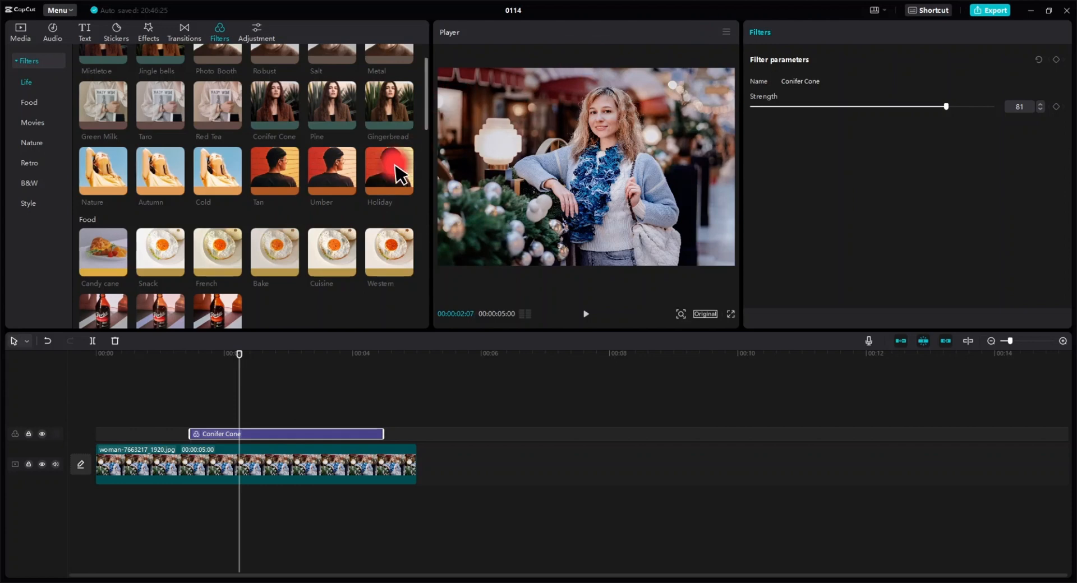
Open the still frame export from the player and keep the resolution at 1080P.
scroll(356, 179, up, 1)
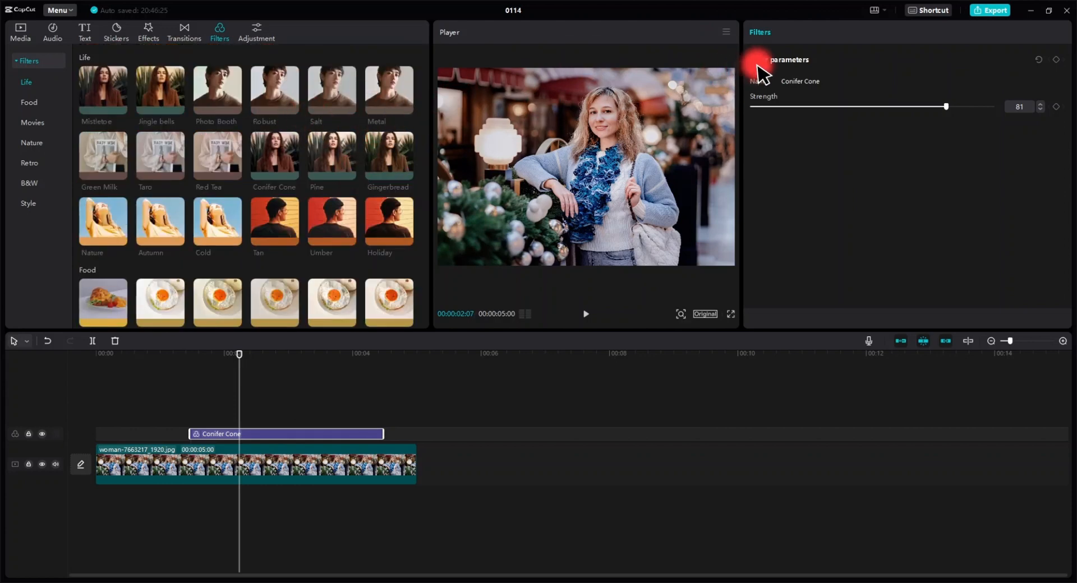
click(725, 27)
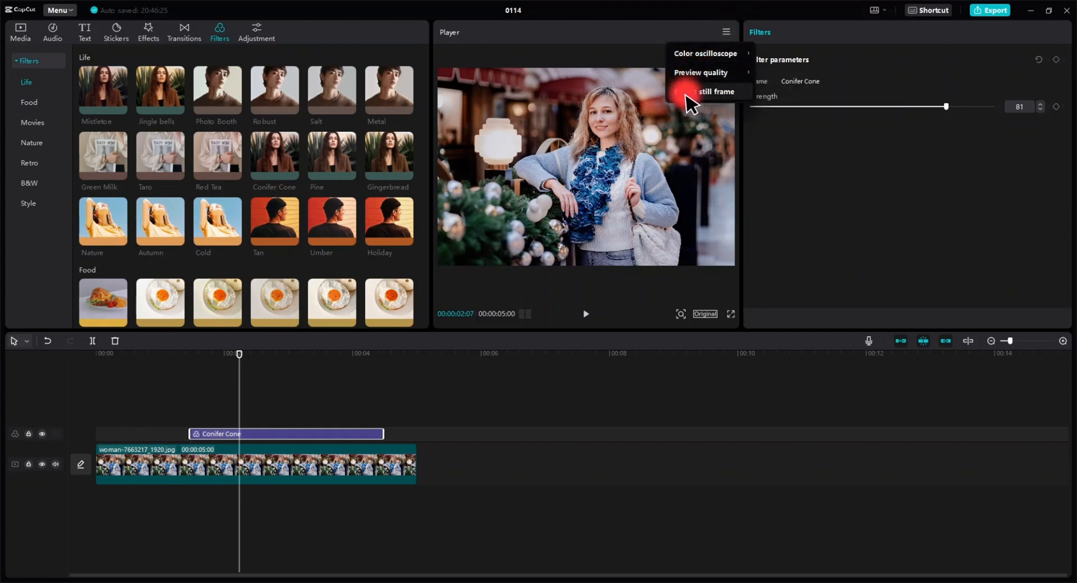
click(721, 92)
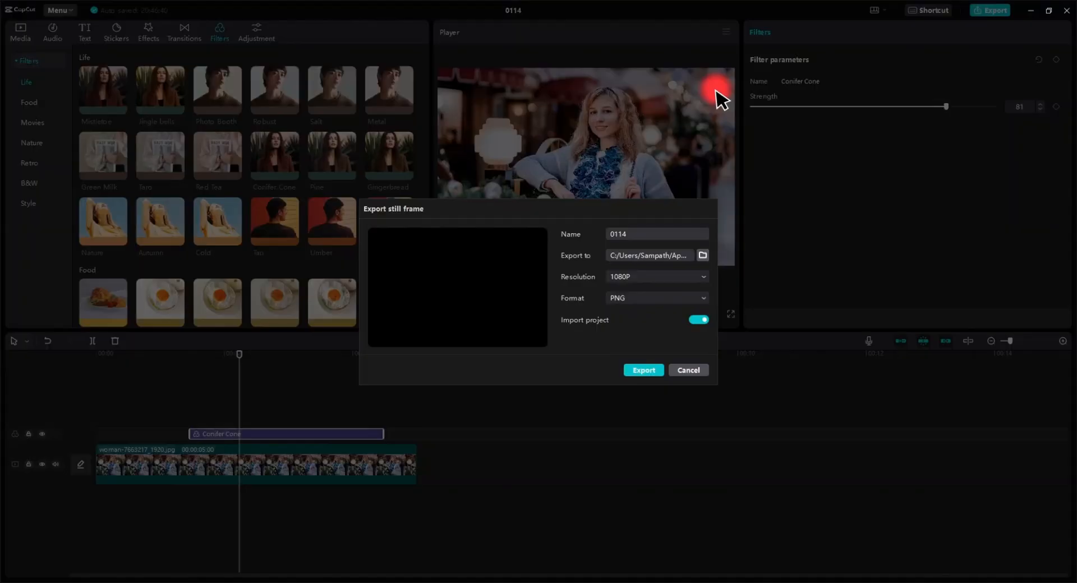
click(640, 281)
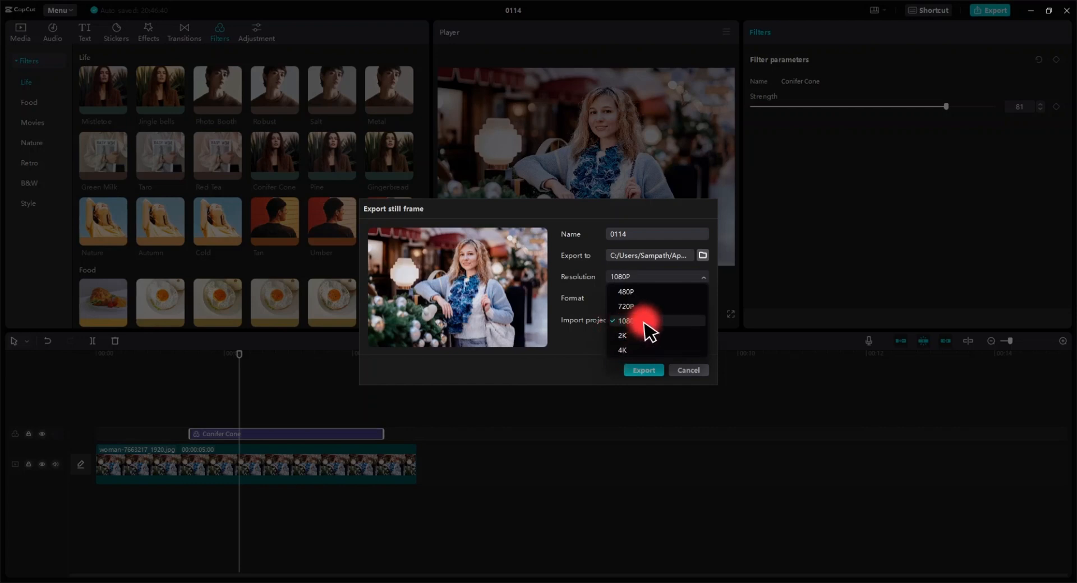
click(657, 208)
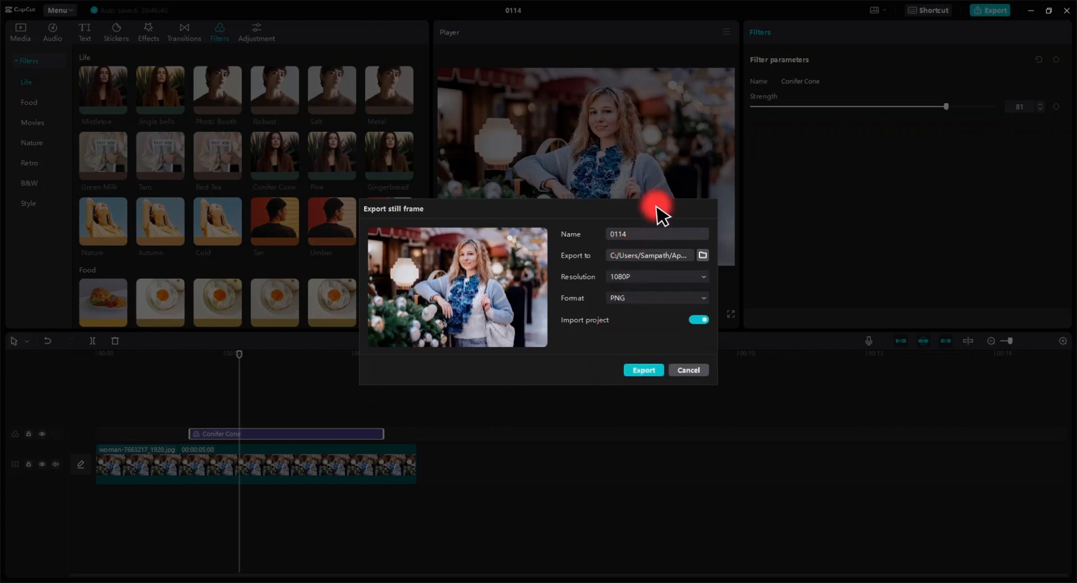
Set the still frame format to JPEG and export the frame.
click(637, 296)
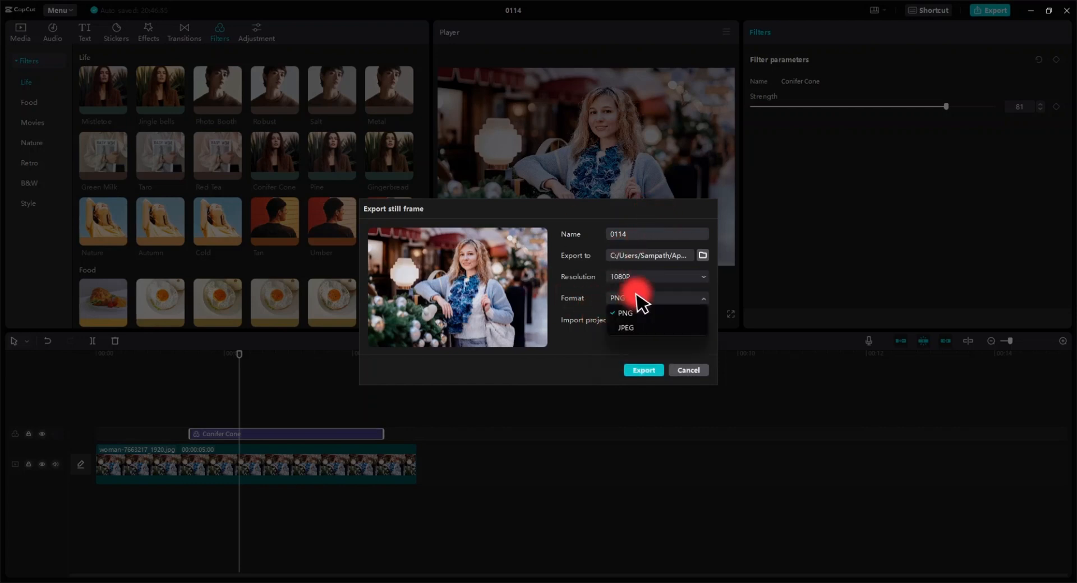
click(625, 326)
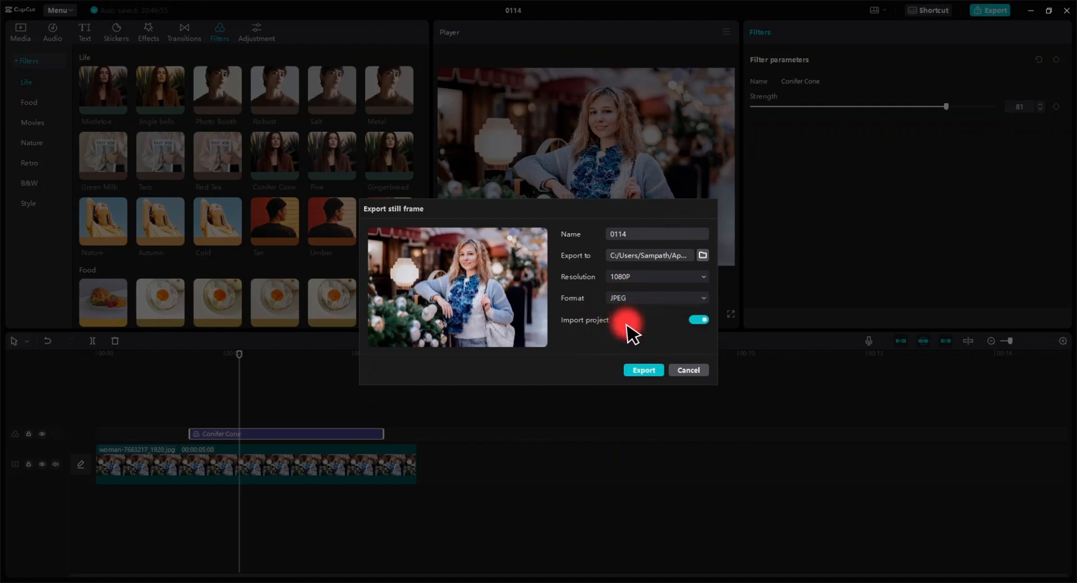
click(653, 300)
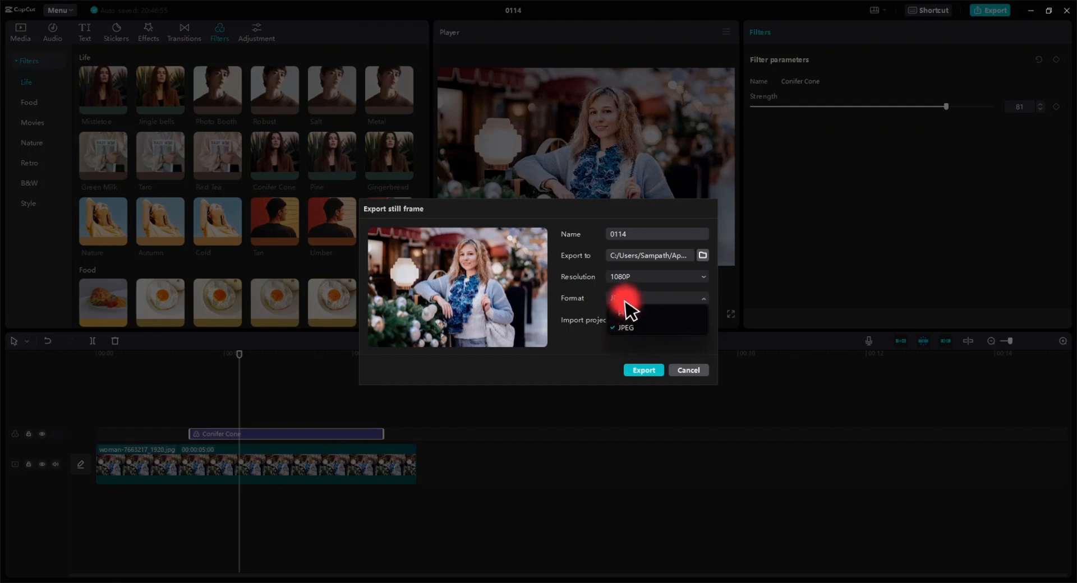
click(633, 298)
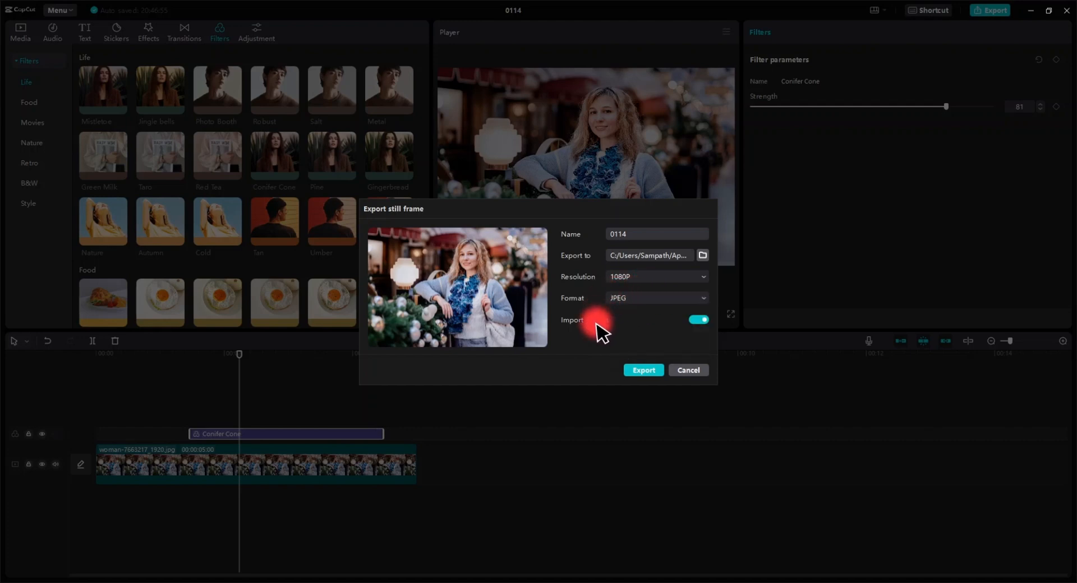
click(643, 371)
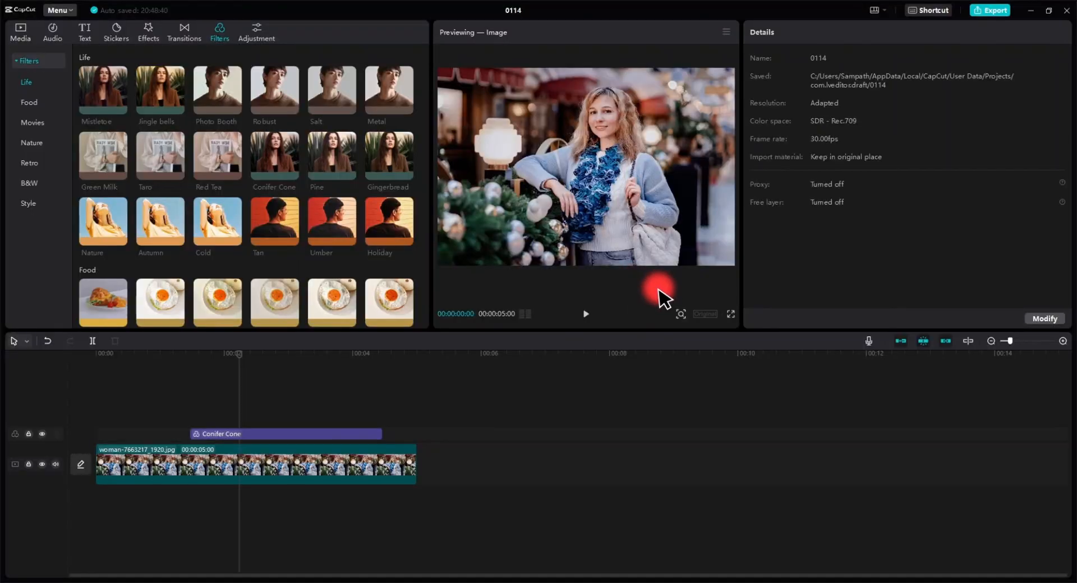
Reopen the still frame export and browse the folder where the exported image is saved.
click(725, 27)
click(712, 93)
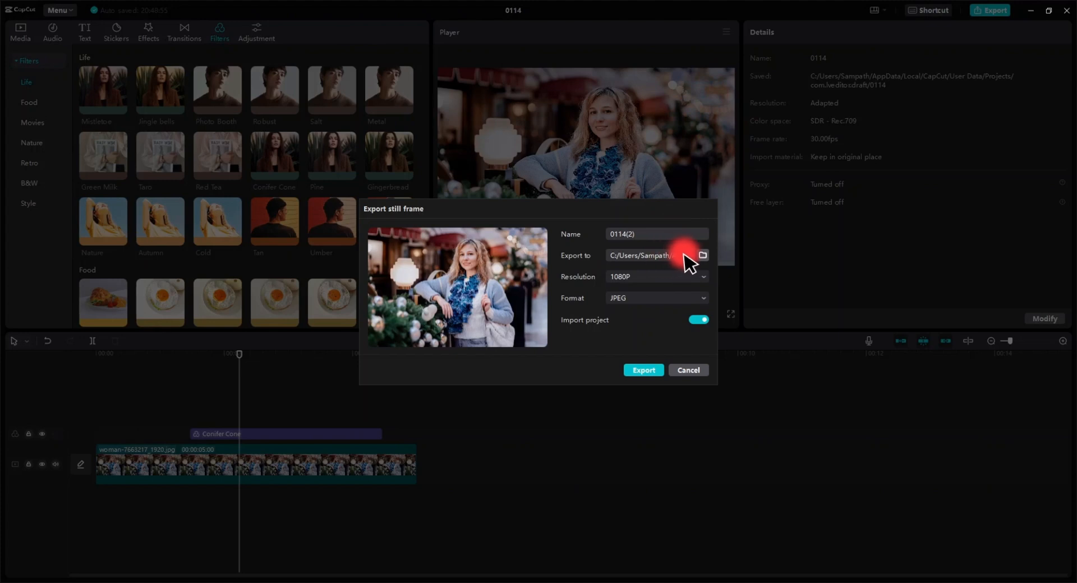
click(703, 257)
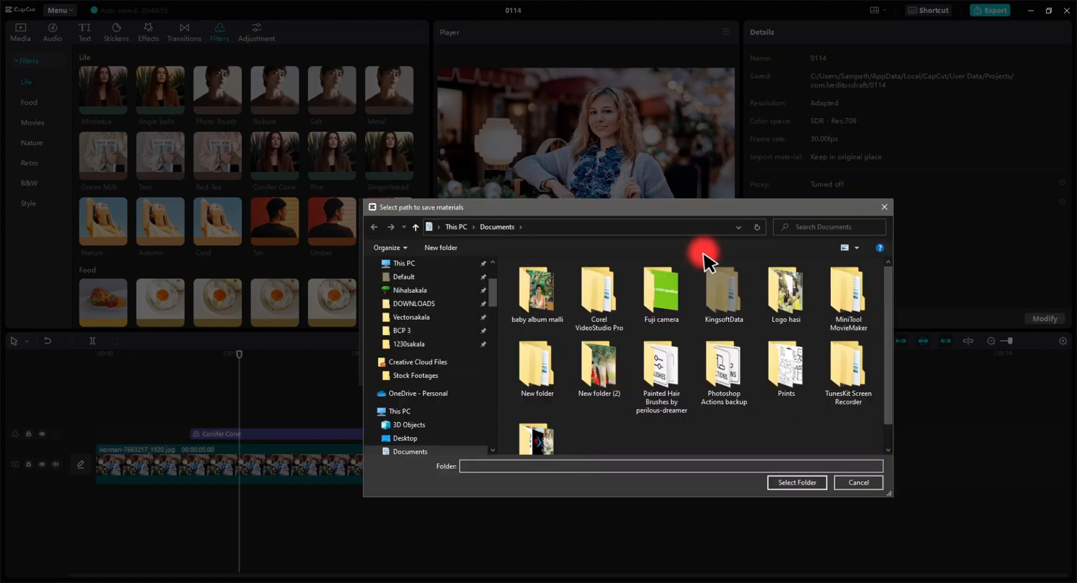
click(884, 207)
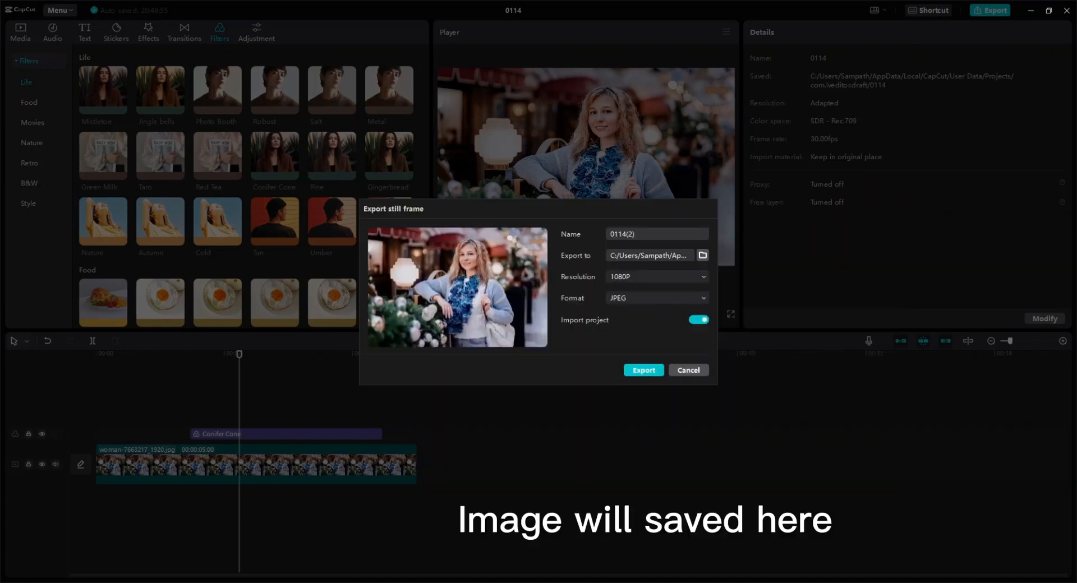